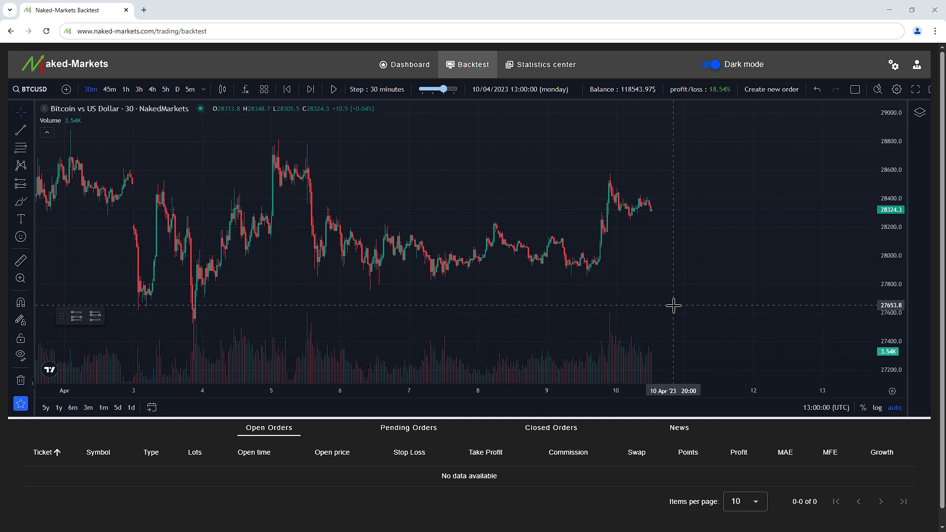
- Open the Backtest settings panel from the gear icon beside the Bitcoin chart
left_click(894, 65)
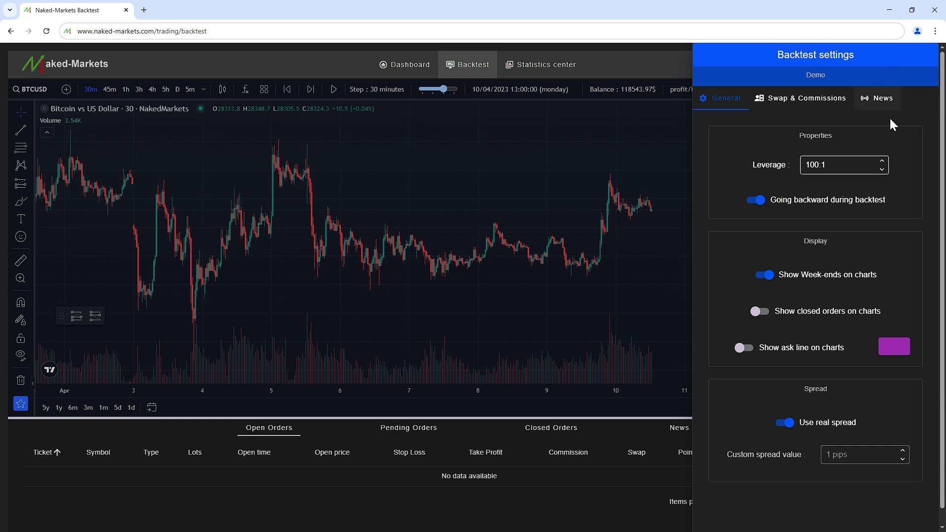
- Raise leverage toward 106:1, then return it to 100:1
left_click(882, 161)
left_click(882, 161)
left_click(882, 161)
left_click(882, 161)
left_click(882, 161)
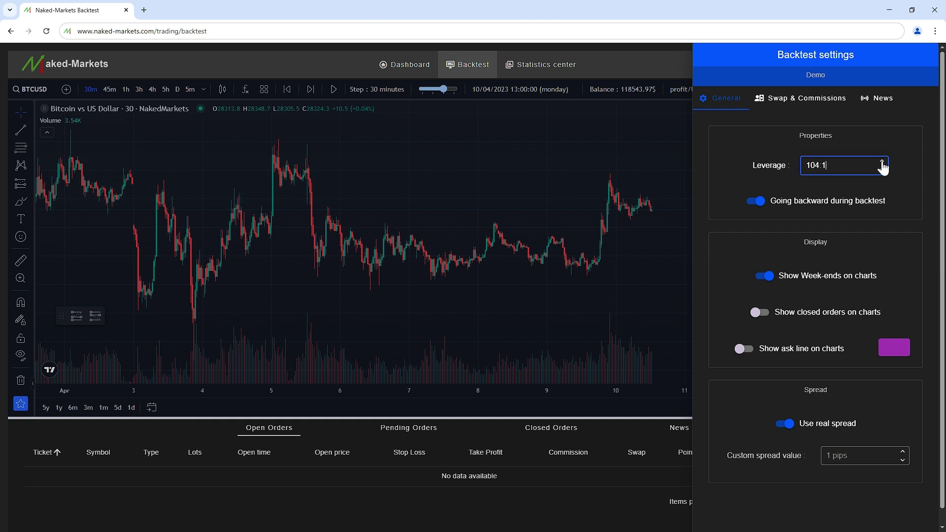
left_click(882, 161)
left_click(882, 170)
left_click(881, 171)
left_click(882, 170)
left_click(882, 170)
left_click(882, 170)
left_click(882, 171)
- Toggle Going backward during backtest off and on, leaving it enabled
left_click(753, 200)
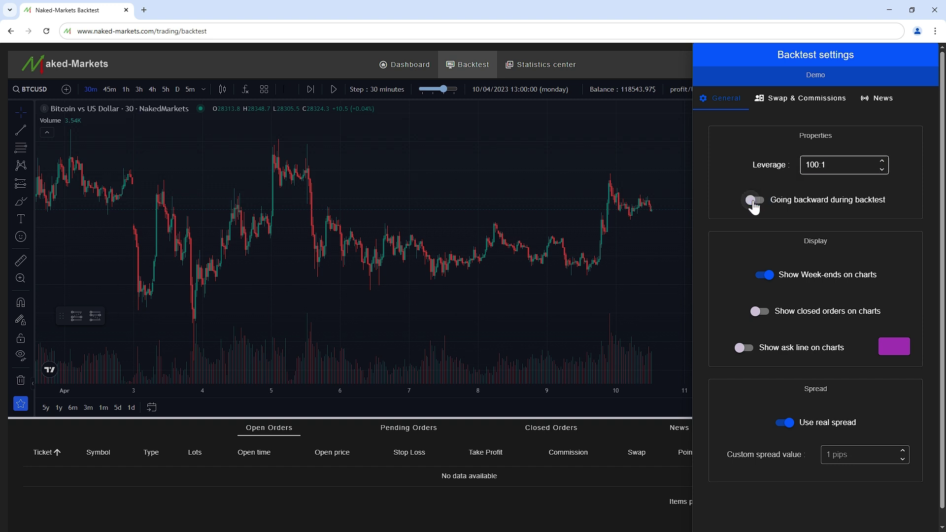
left_click(753, 202)
left_click(754, 202)
left_click(754, 206)
- Keep week-ends shown and enable Show closed orders on charts
left_click(766, 276)
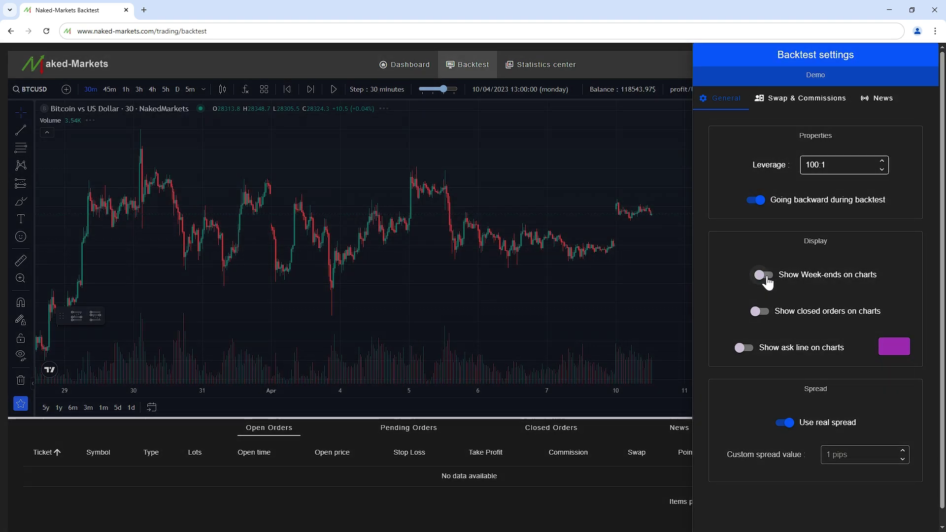
left_click(767, 280)
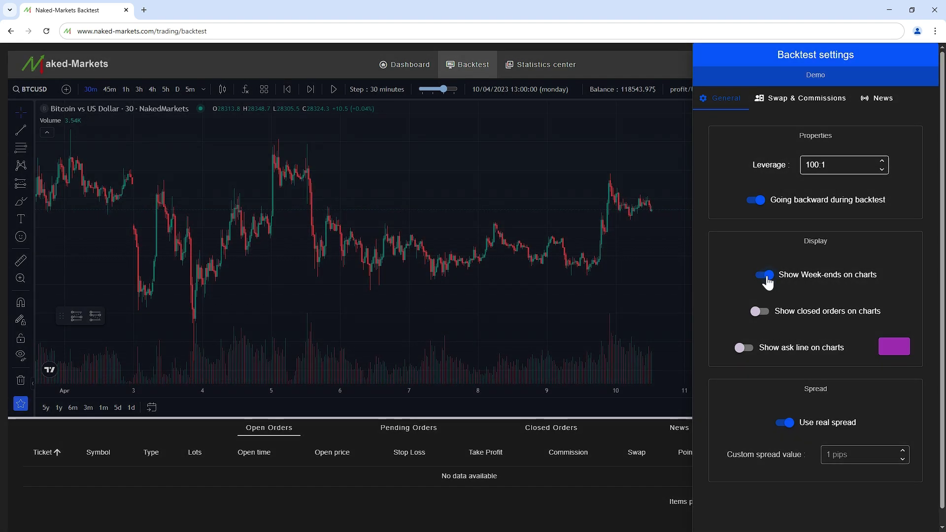
left_click(760, 314)
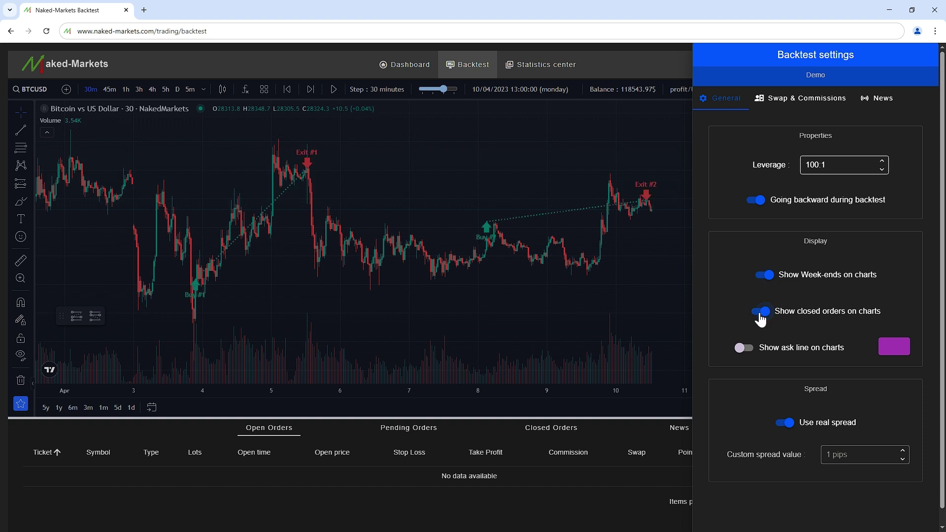
left_click(760, 315)
left_click(760, 316)
- Enable Show ask line on charts
left_click(746, 352)
left_click(747, 351)
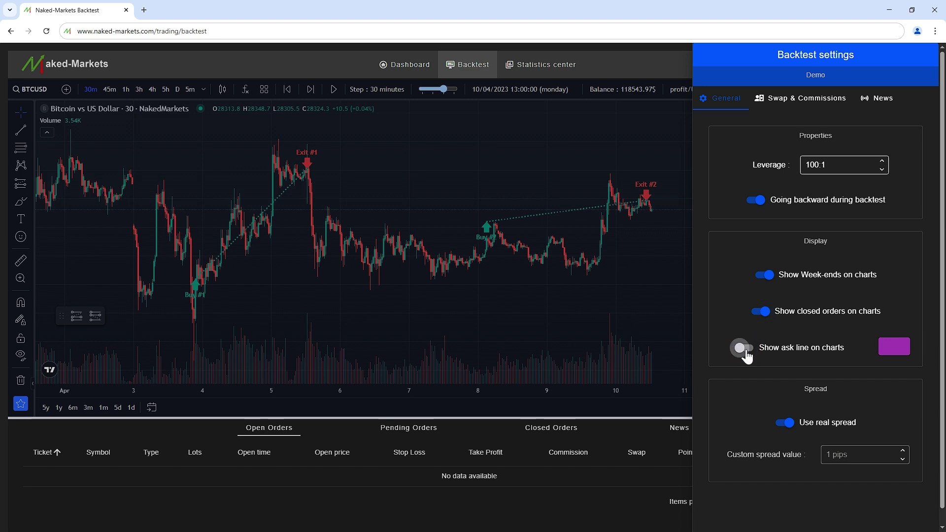
left_click(747, 352)
- Change the ask line colour from purple to yellow and apply it
left_click(890, 354)
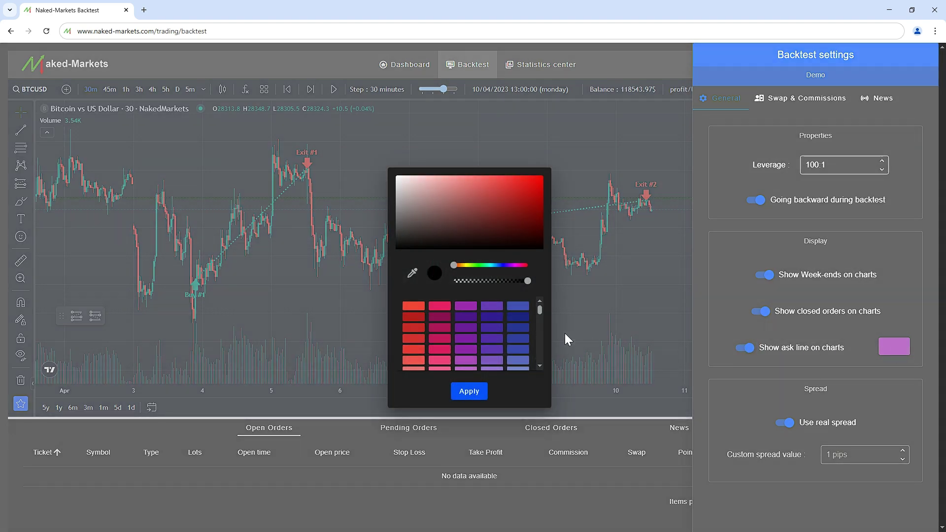
scroll(505, 330, "down", 3)
scroll(504, 330, "down", 3)
scroll(503, 330, "up", 1)
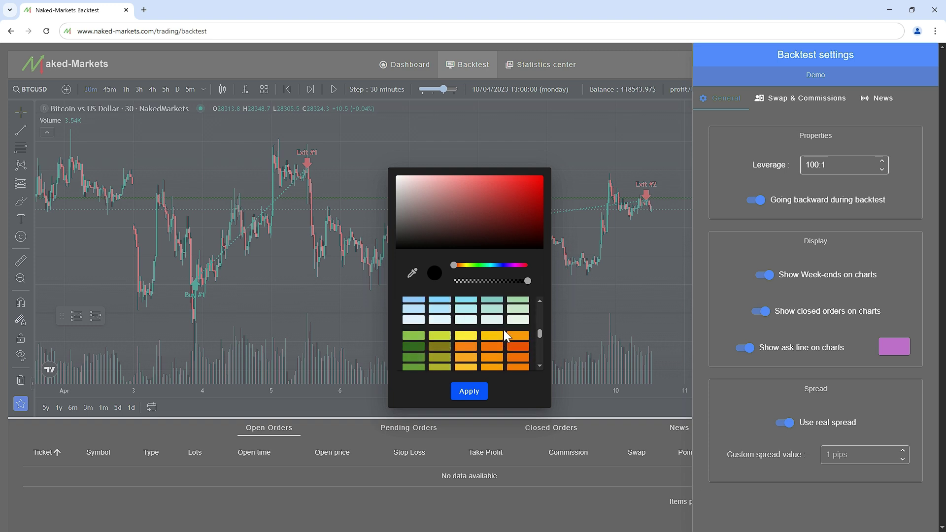
left_click(494, 336)
left_click(469, 392)
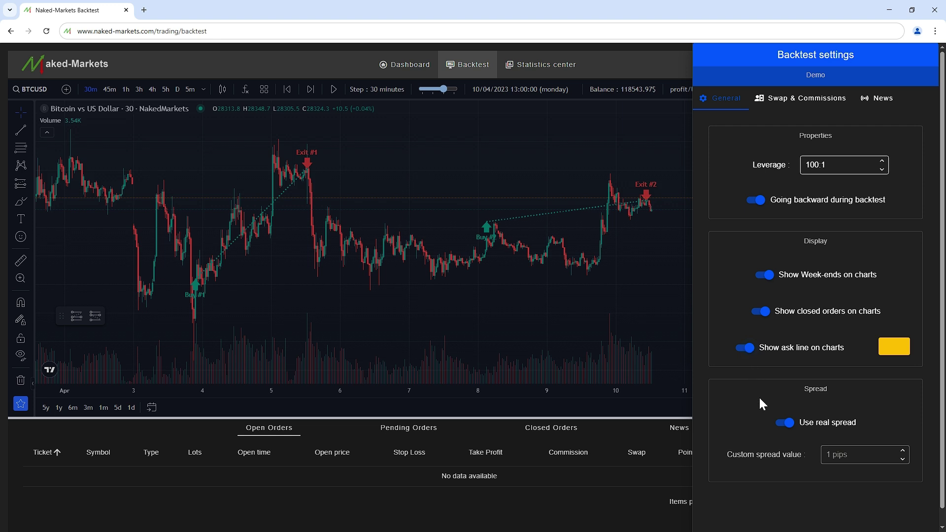
- Set custom spread to 0.5 pips, re-enable real spread, and view Swap & Commissions
left_click(782, 426)
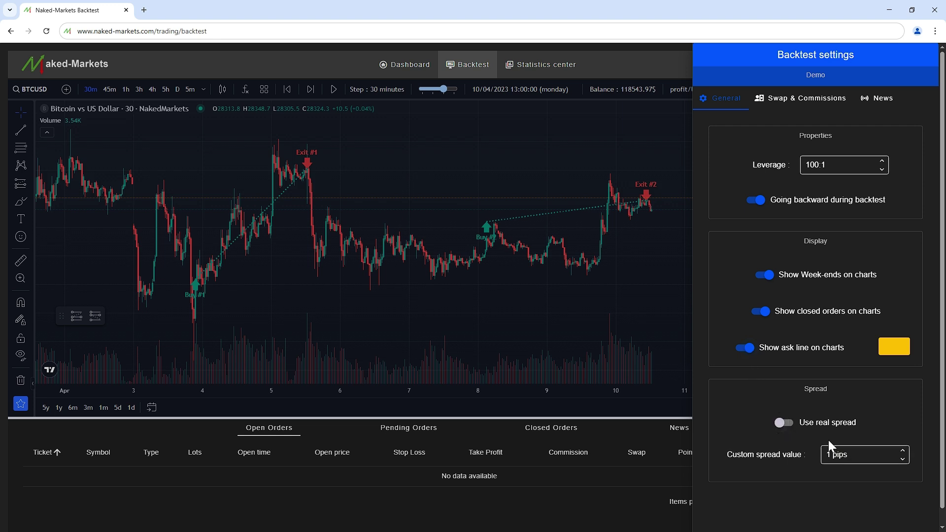
left_click(903, 460)
left_click(903, 460)
left_click(903, 459)
left_click(903, 460)
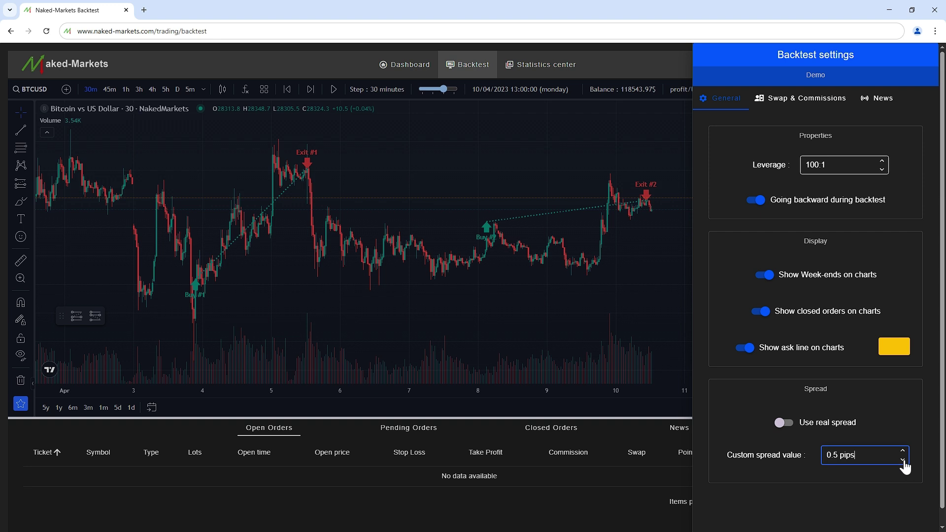
left_click(902, 460)
left_click(903, 451)
left_click(782, 423)
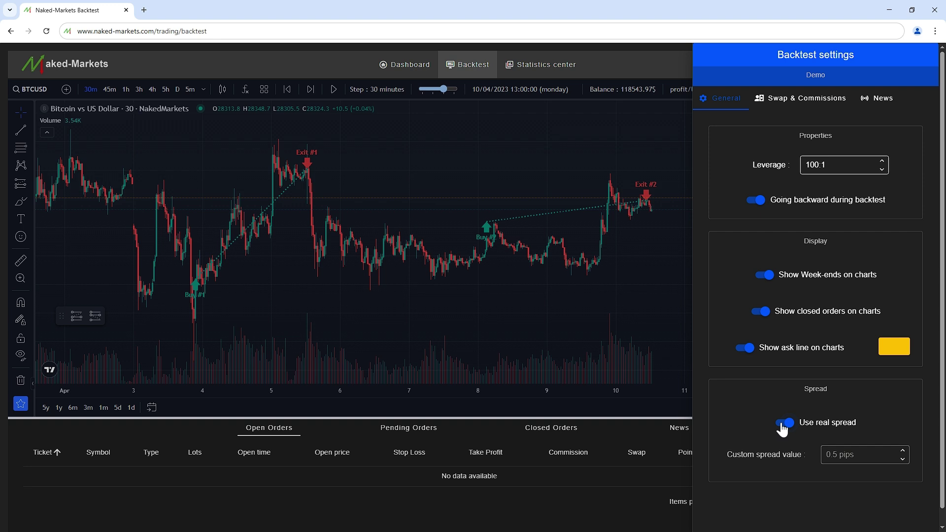
left_click(810, 103)
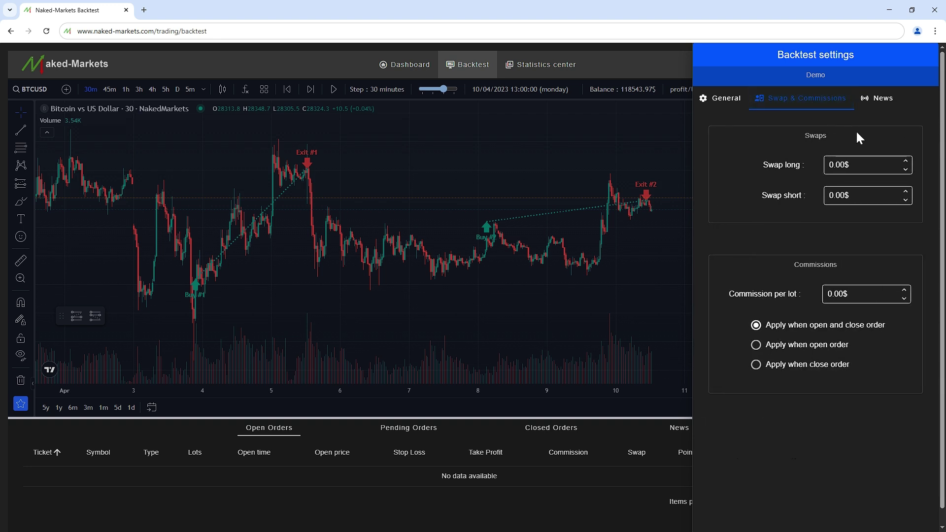
left_click(906, 166)
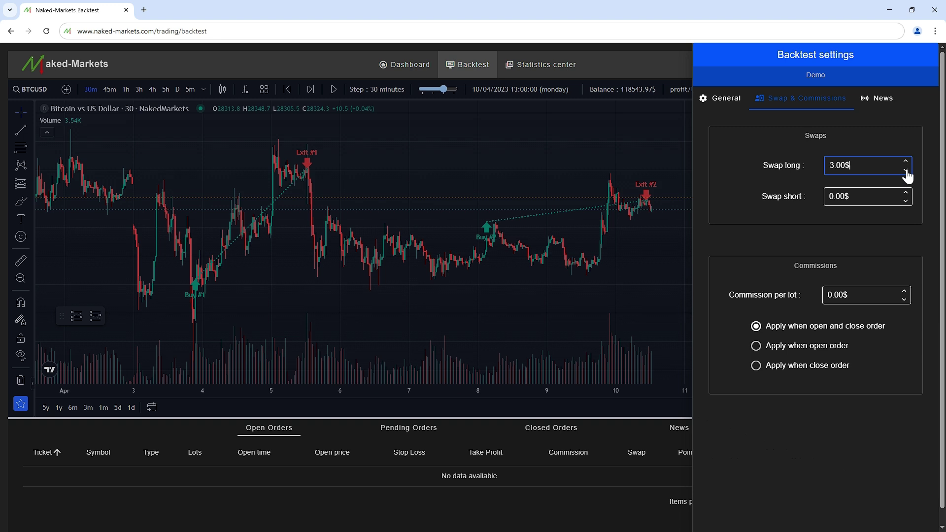
left_click(906, 173)
left_click(906, 172)
left_click(906, 172)
left_click(906, 161)
left_click(906, 161)
left_click(905, 161)
left_click(905, 192)
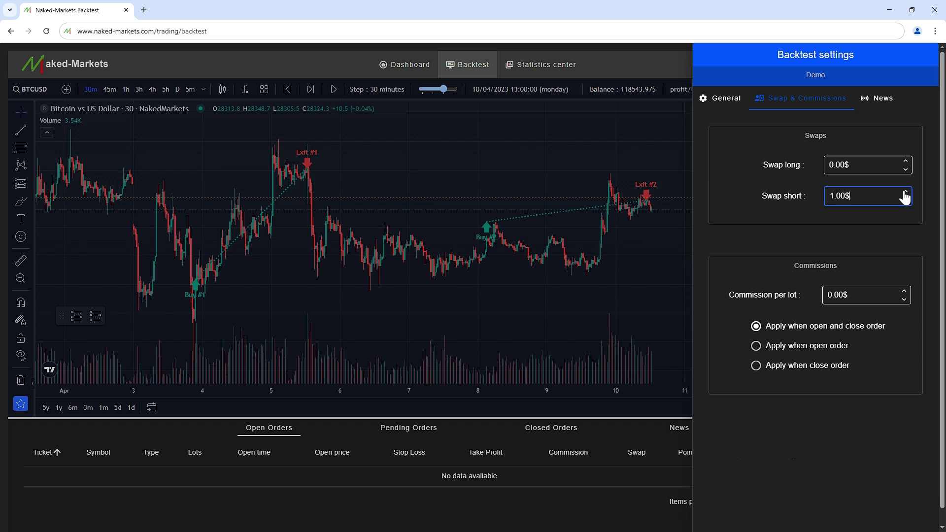
left_click(905, 191)
left_click(906, 201)
left_click(905, 202)
left_click(905, 201)
left_click(906, 191)
left_click(905, 291)
left_click(904, 291)
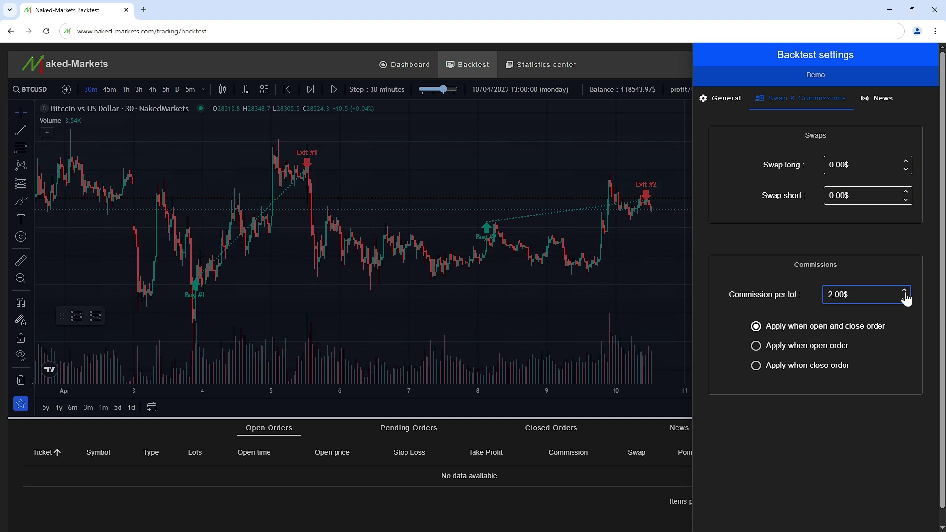
left_click(905, 291)
left_click(904, 291)
left_click(755, 345)
left_click(755, 366)
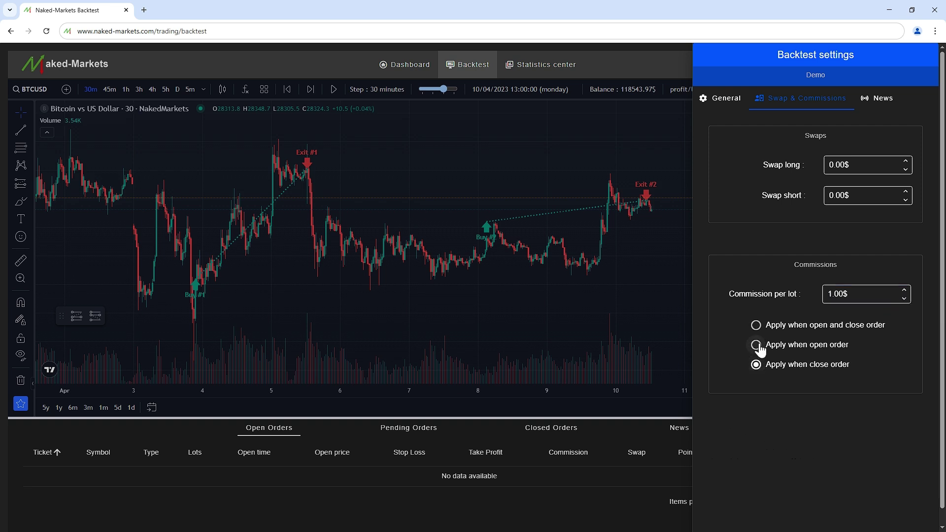
left_click(756, 325)
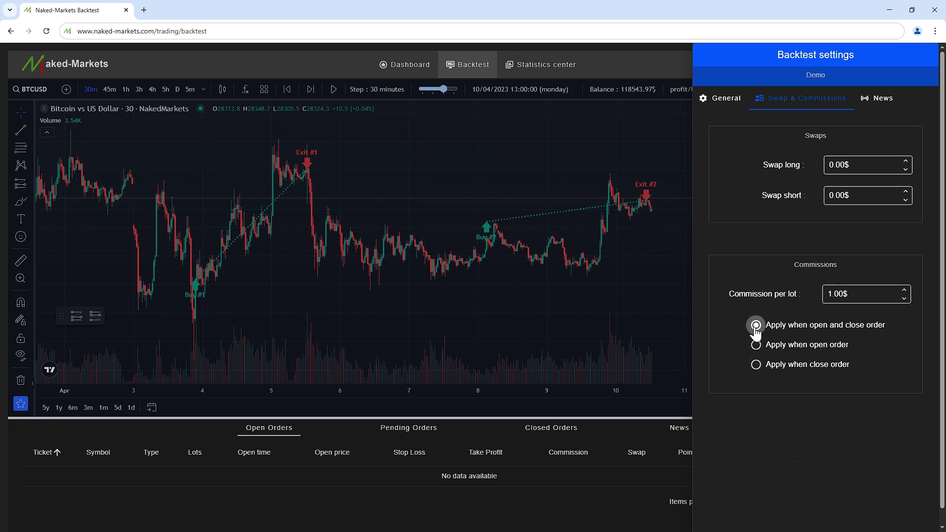
left_click(904, 298)
- Check the News filter in the News tab, cancel unchanged, and close backtest settings
left_click(873, 107)
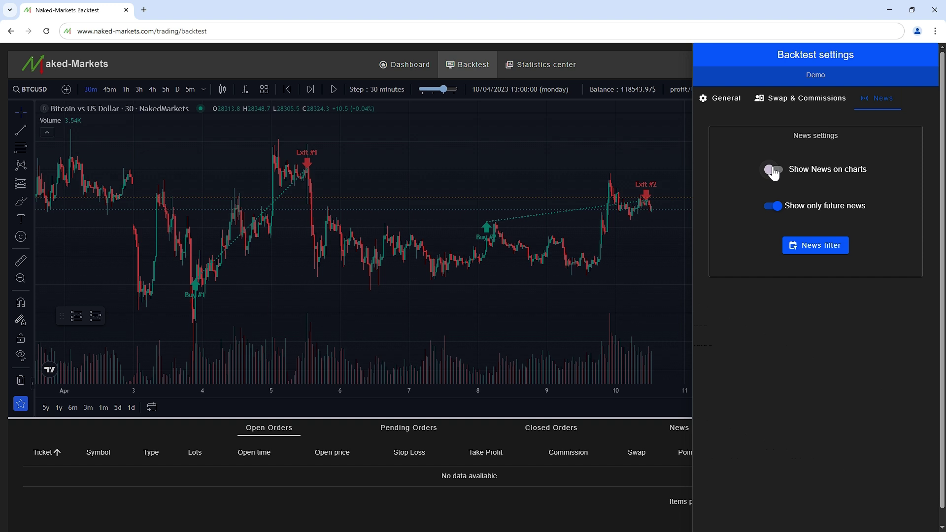
left_click(819, 249)
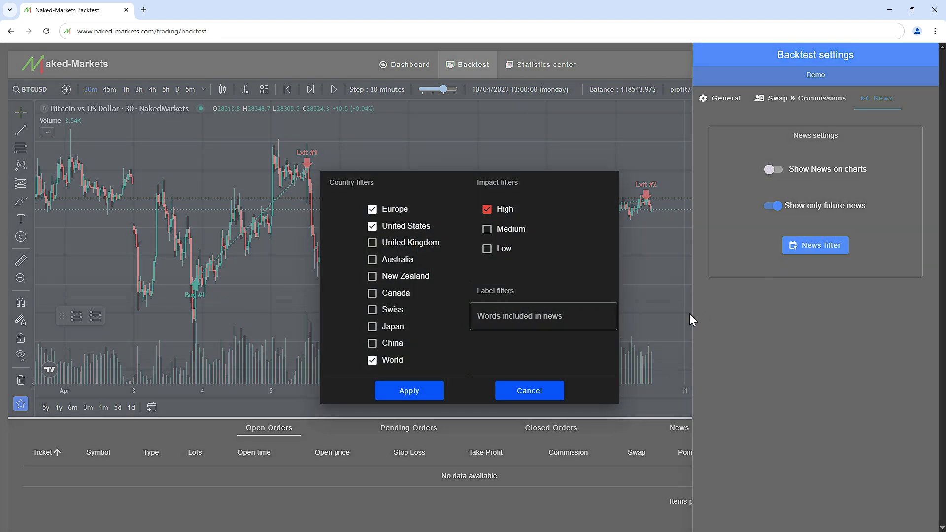
left_click(529, 391)
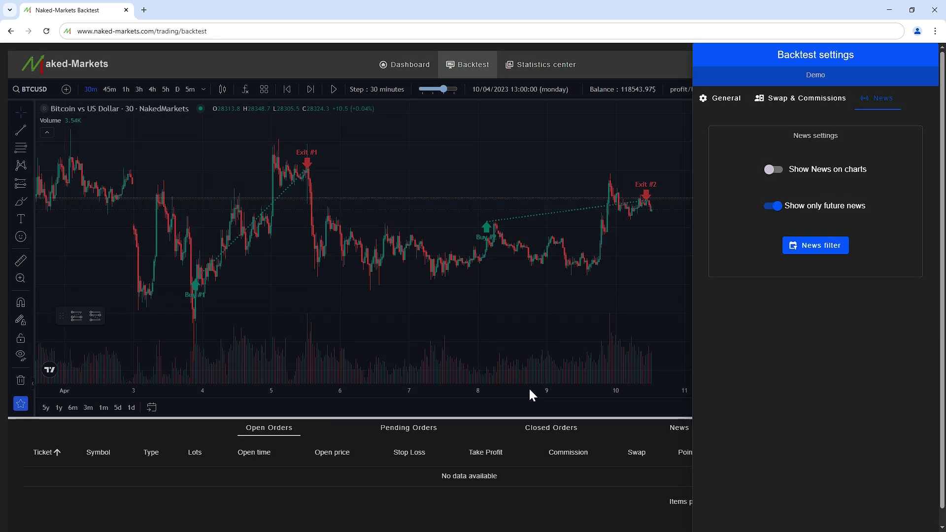
left_click(516, 311)
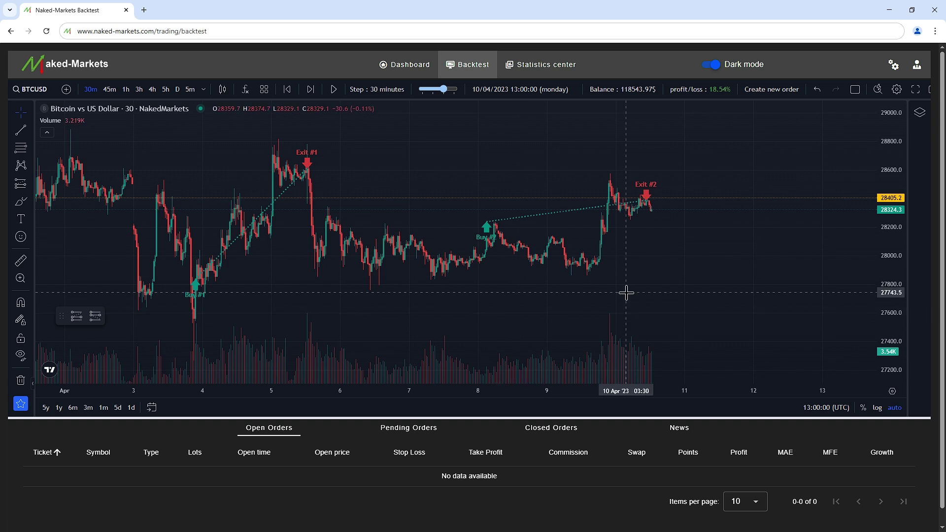
- Go to User Settings from the user menu and show its Interface tab
left_click(916, 66)
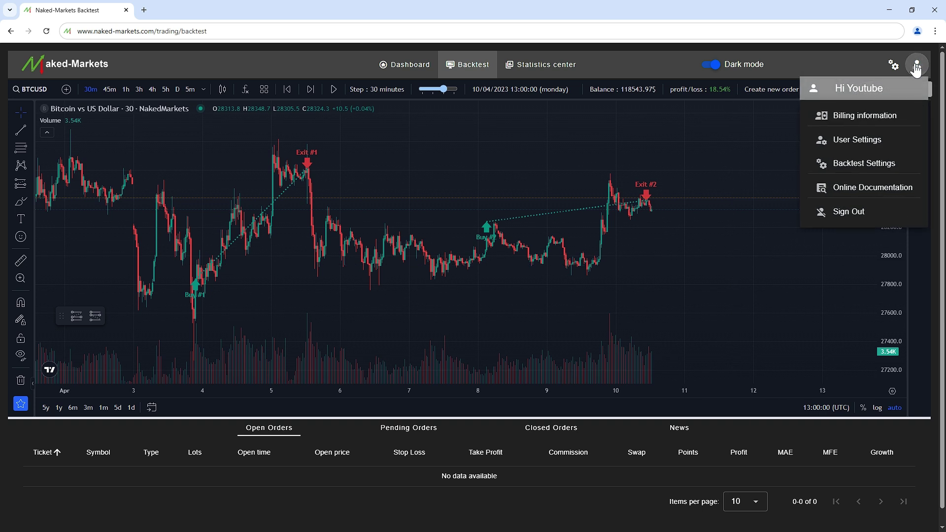
left_click(909, 142)
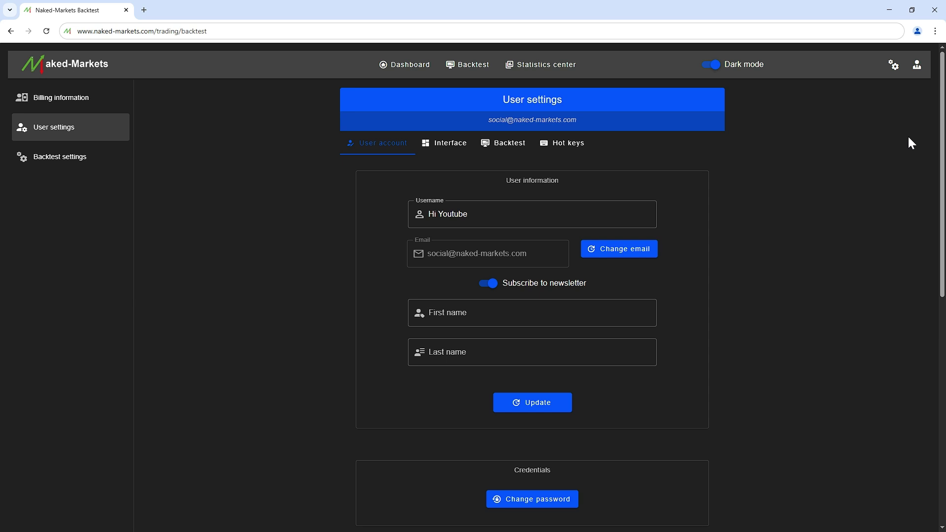
left_click(454, 143)
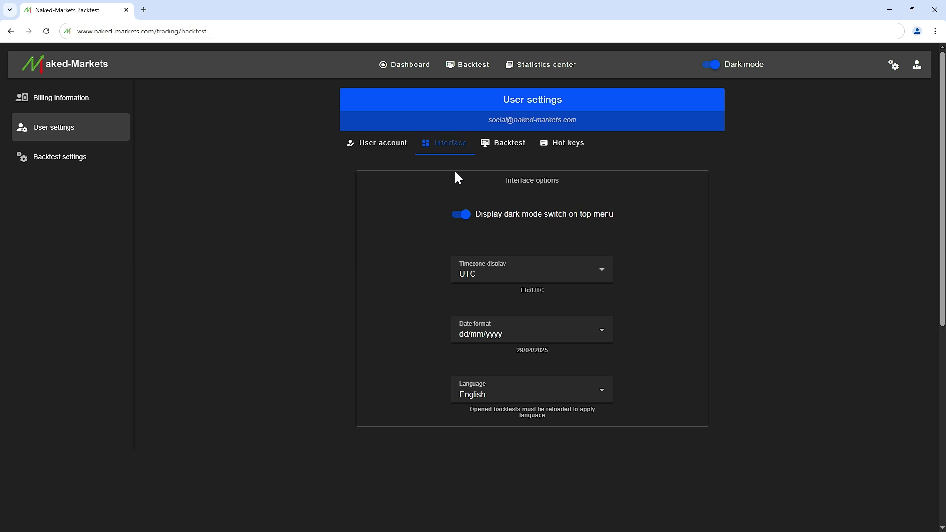
left_click(461, 218)
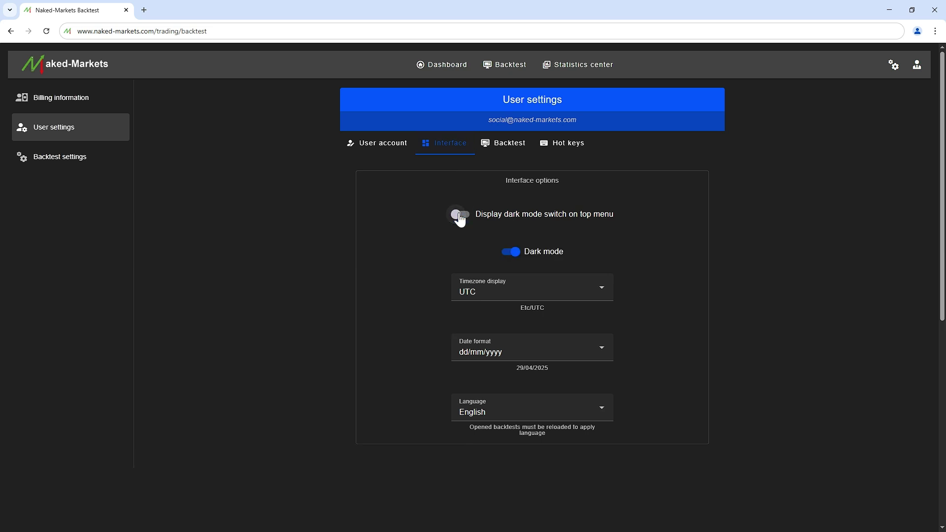
left_click(460, 218)
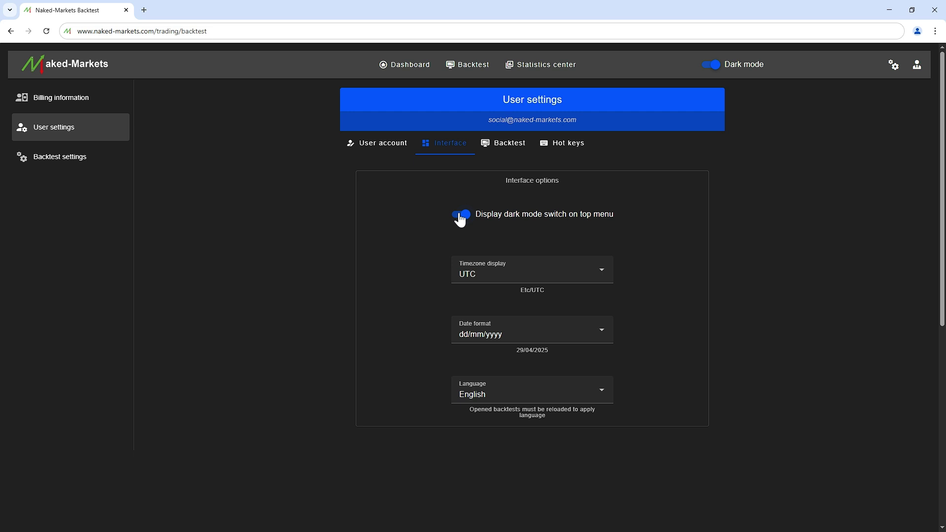
left_click(599, 270)
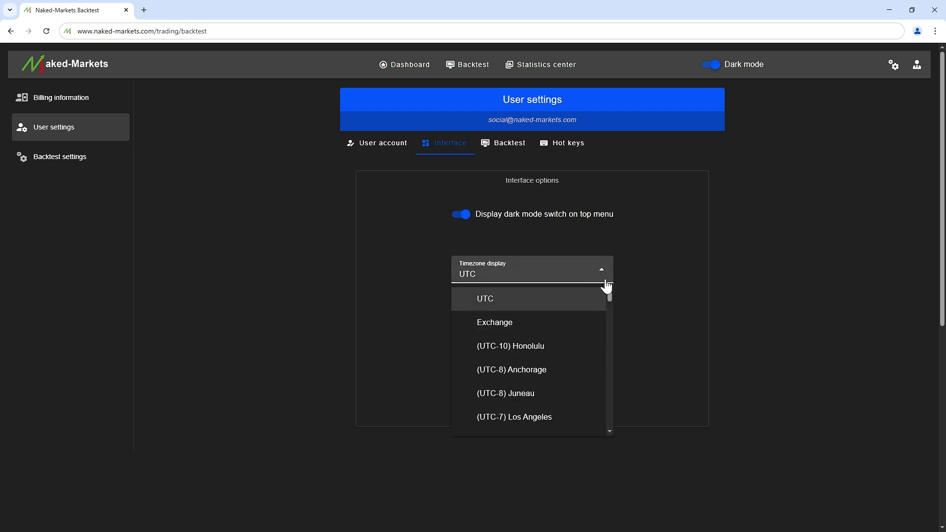
mouse_move(609, 294)
left_mouse_down()
mouse_move(612, 312)
mouse_move(614, 296)
left_mouse_up()
left_click(553, 397)
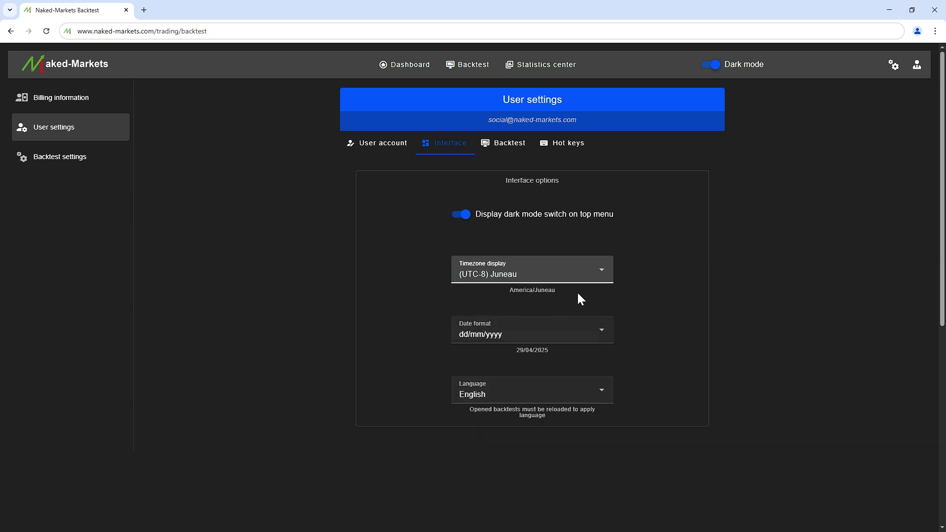
left_click(578, 272)
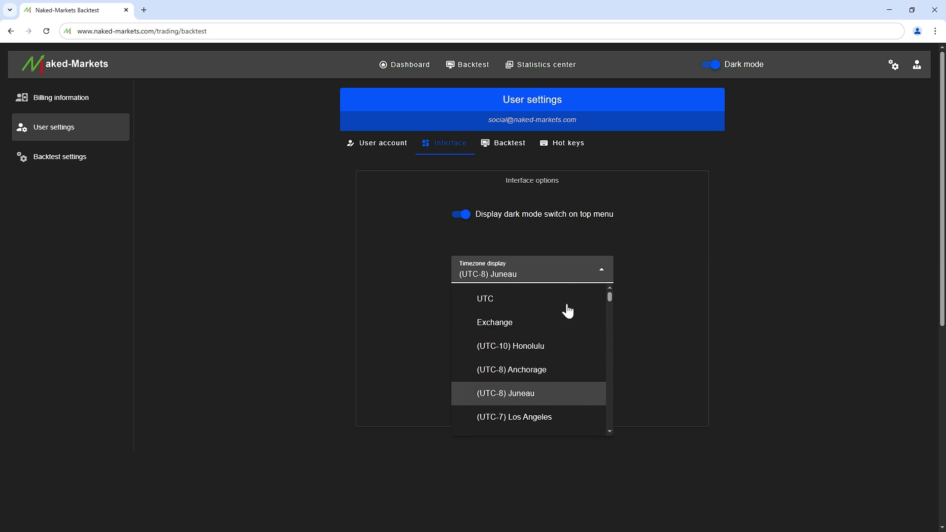
left_click(560, 303)
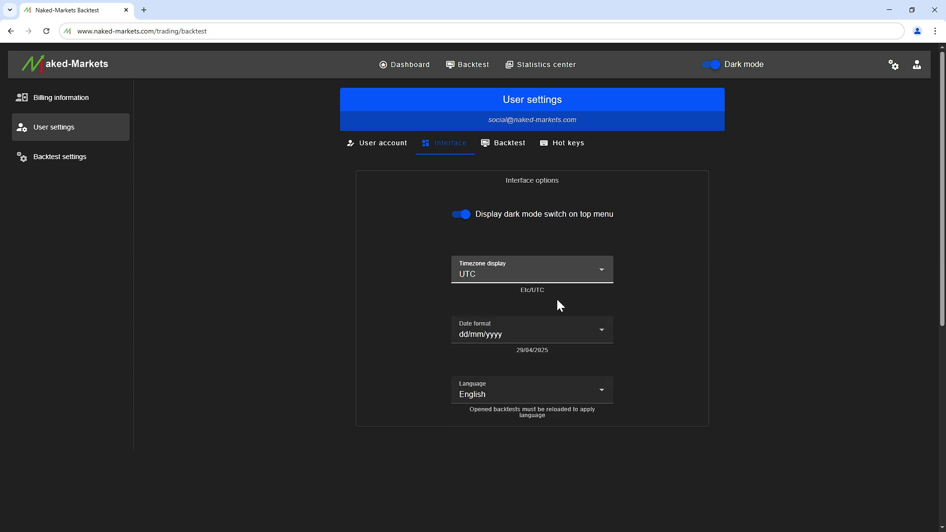
left_click(601, 332)
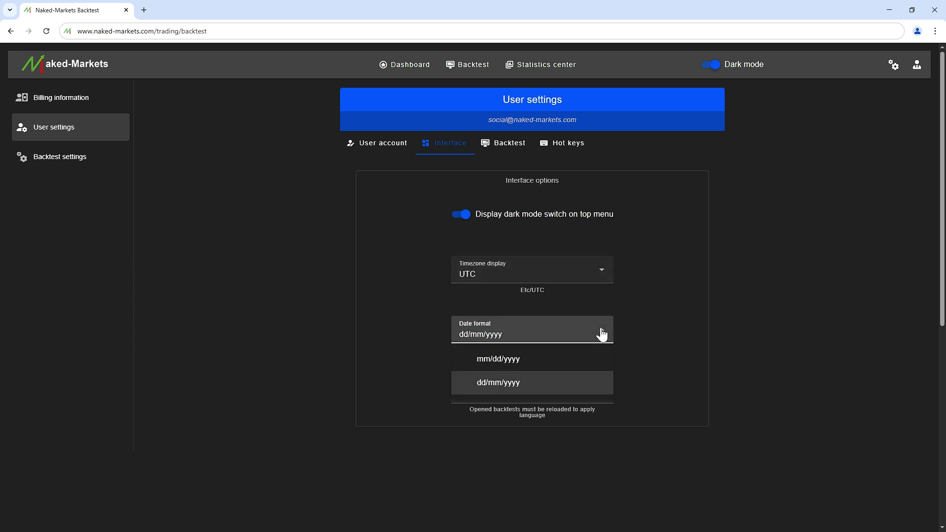
left_click(589, 364)
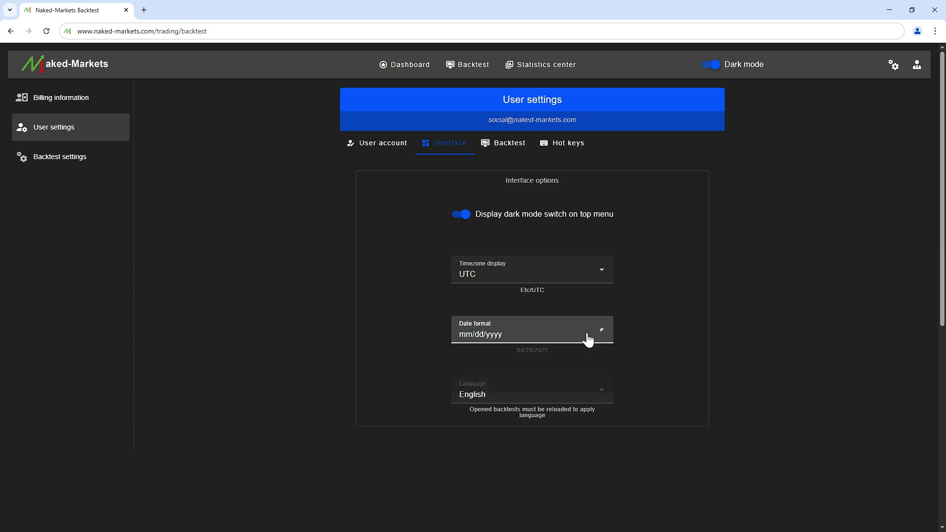
left_click(587, 334)
left_click(579, 385)
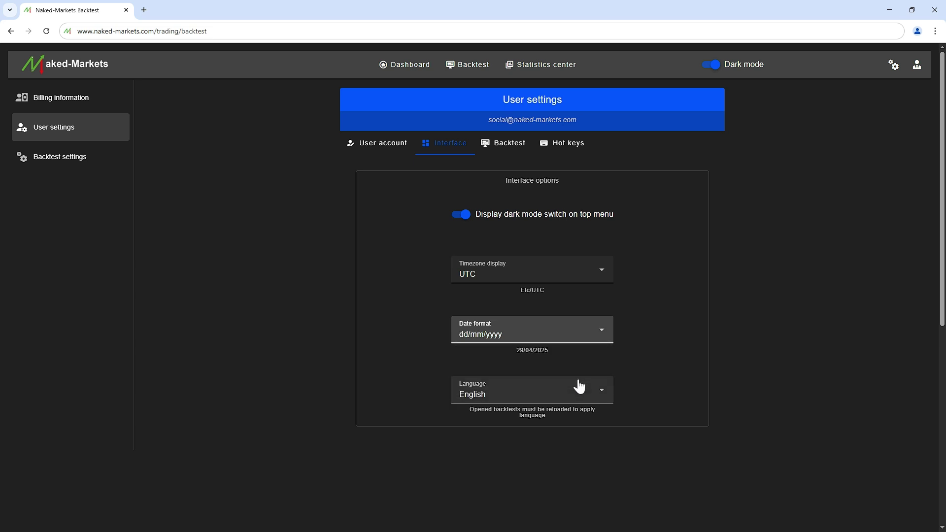
left_click(578, 387)
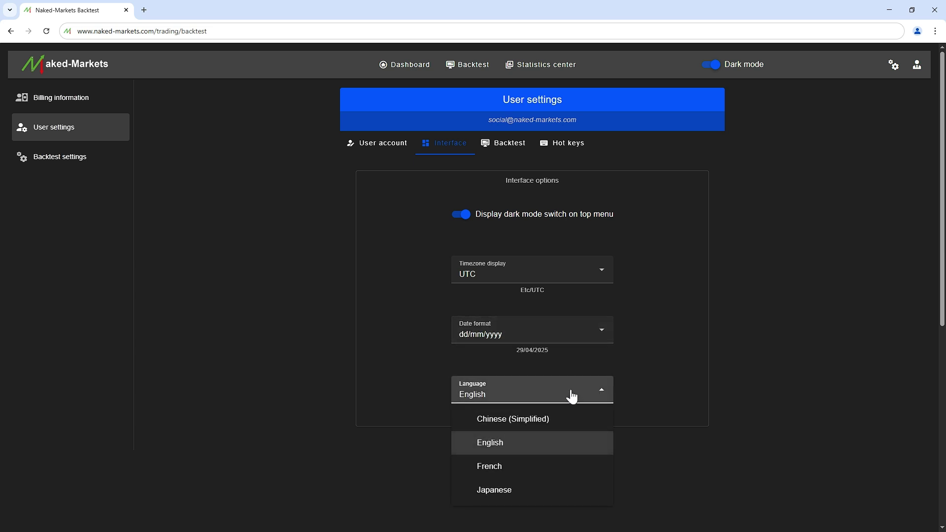
left_click(529, 491)
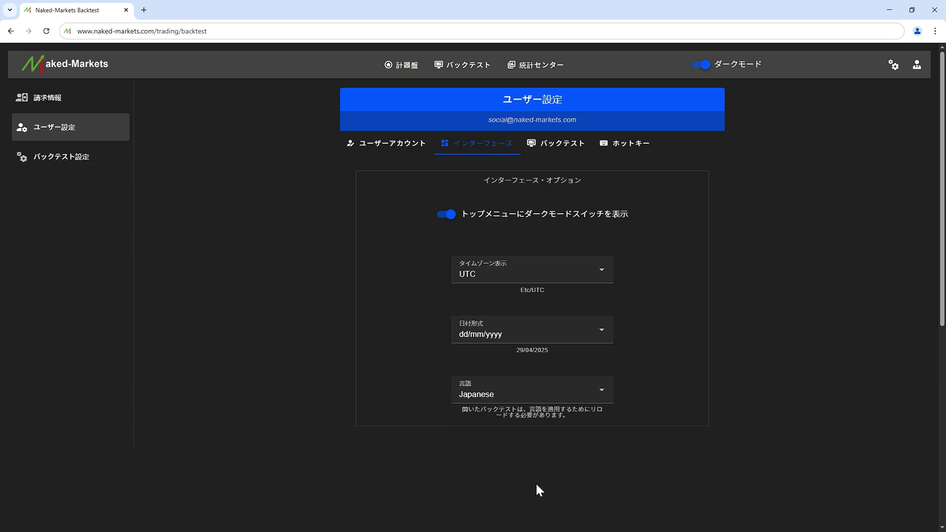
left_click(601, 394)
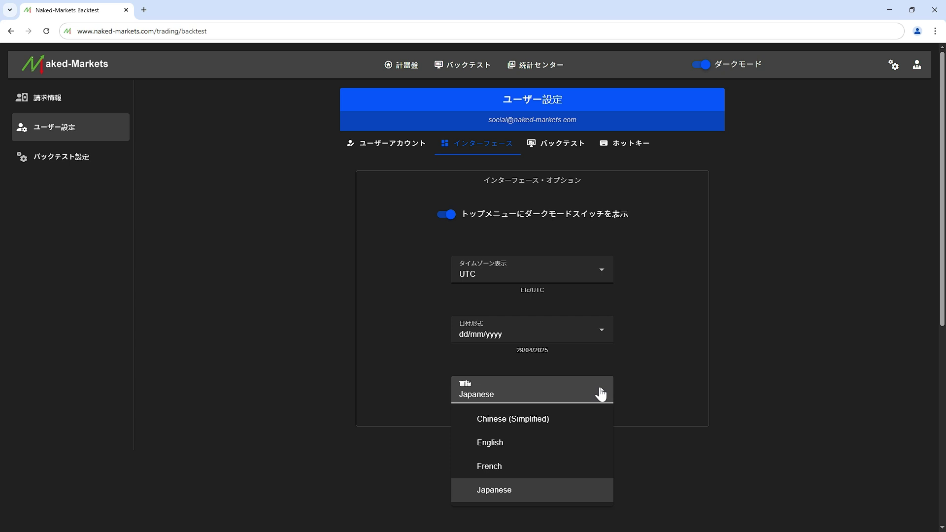
left_click(560, 418)
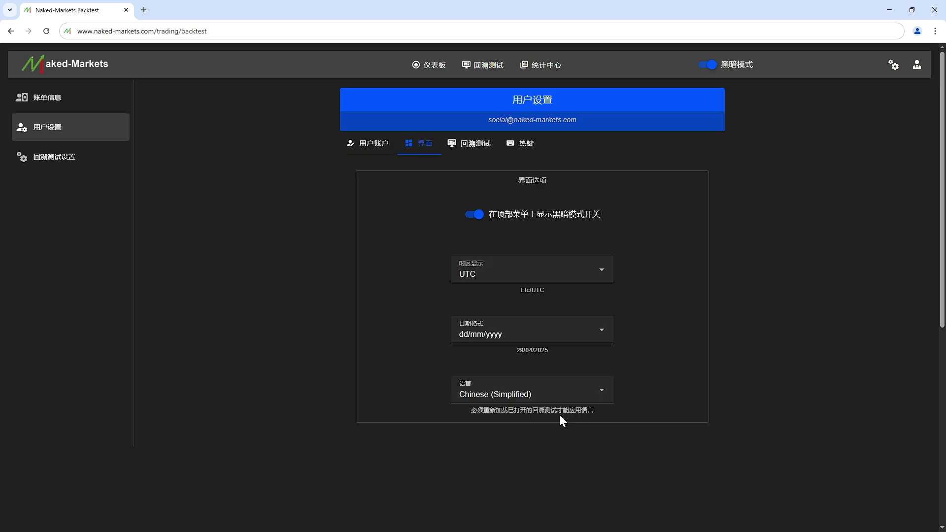
left_click(599, 397)
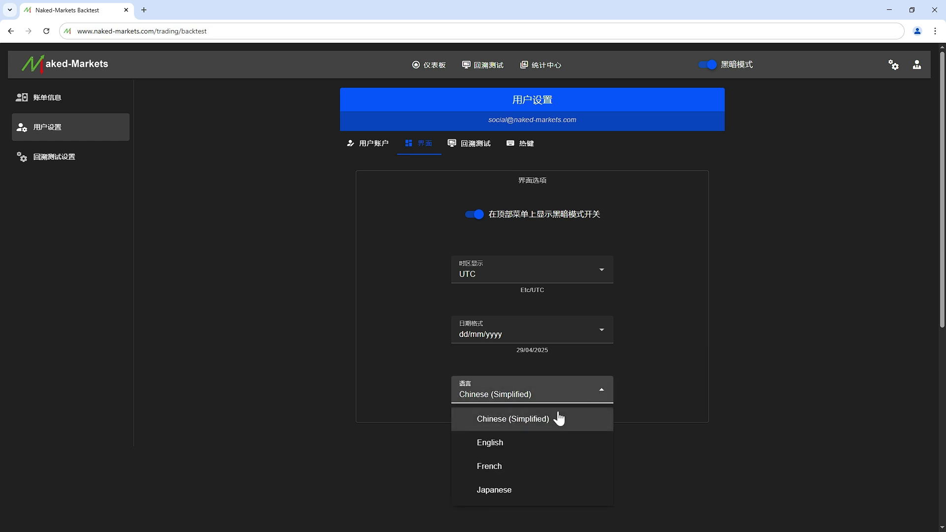
left_click(536, 442)
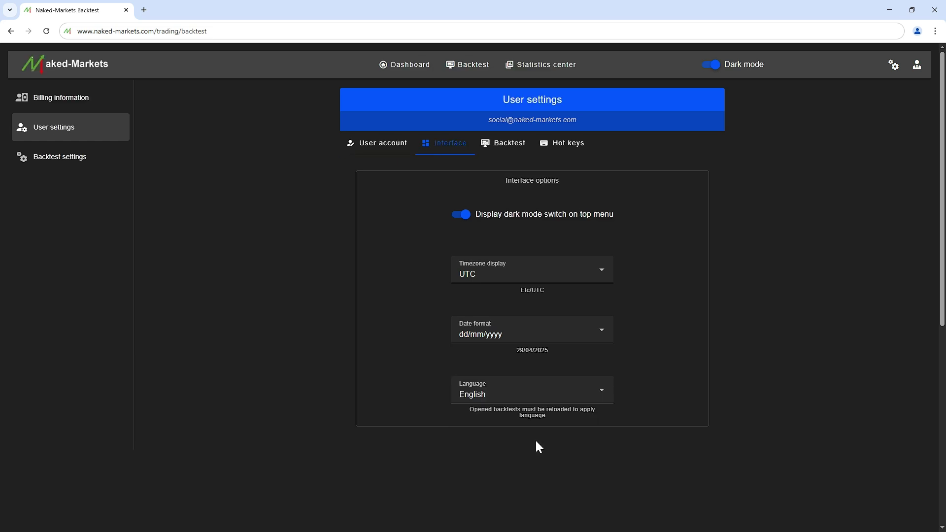
- Switch on Change step with timeframe in the User settings Backtest options
left_click(508, 149)
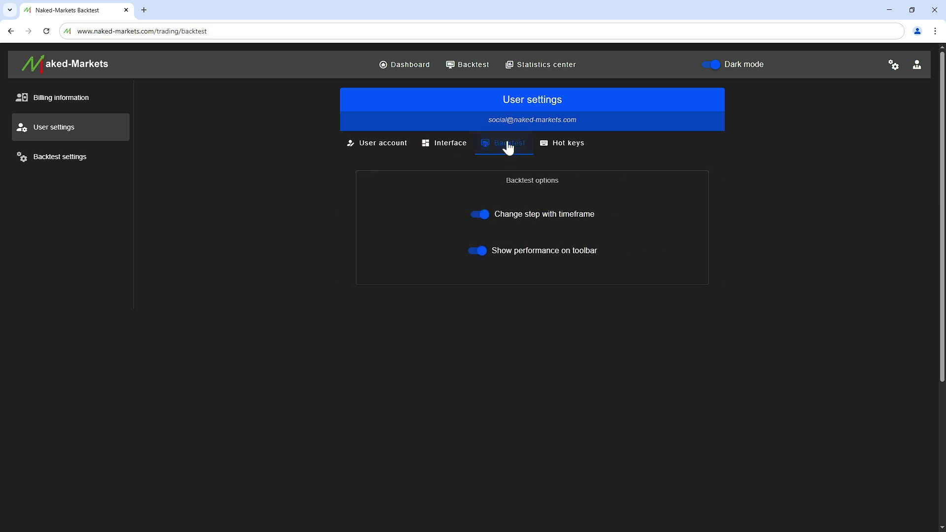
left_click(481, 214)
- Change the New sell limit order hot key from 2 to g and return to the backtest chart
left_click(563, 146)
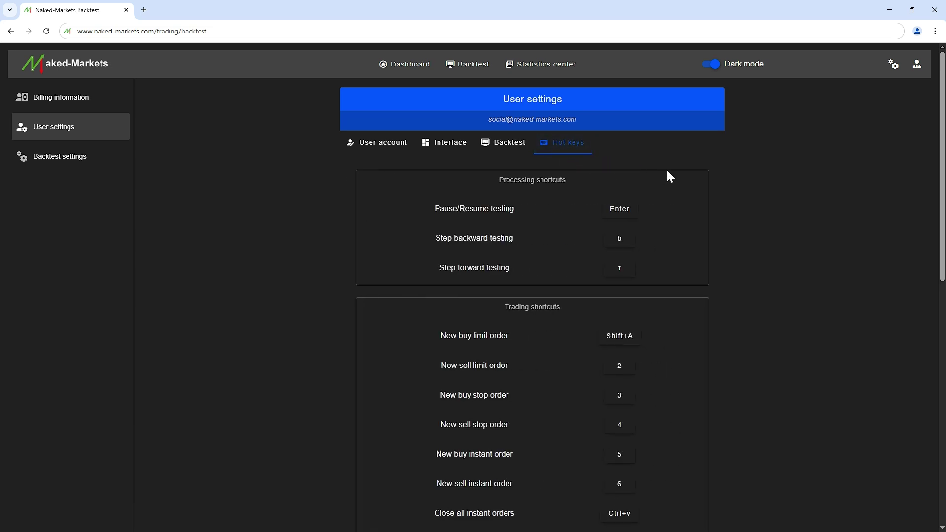
scroll(669, 177, "down", 3)
scroll(667, 172, "up", 2)
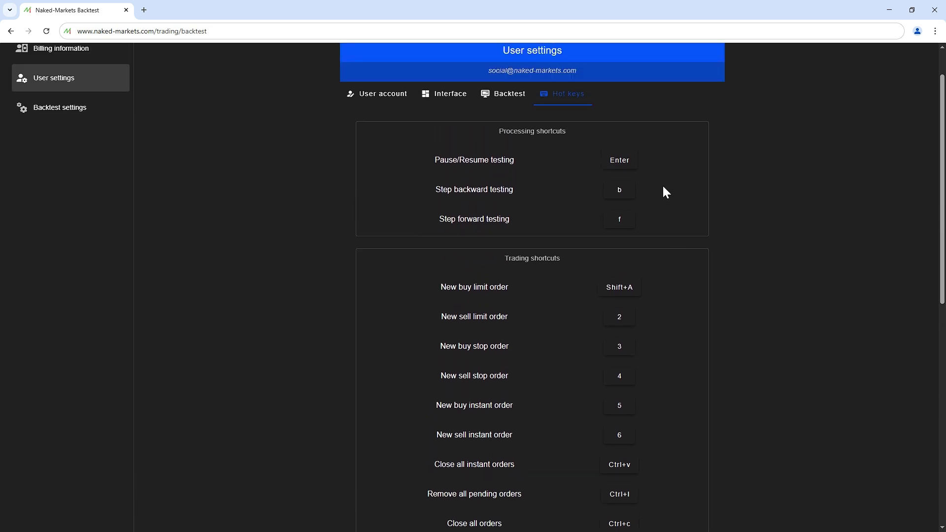
left_click(625, 317)
key("g")
scroll(626, 323, "up", 2)
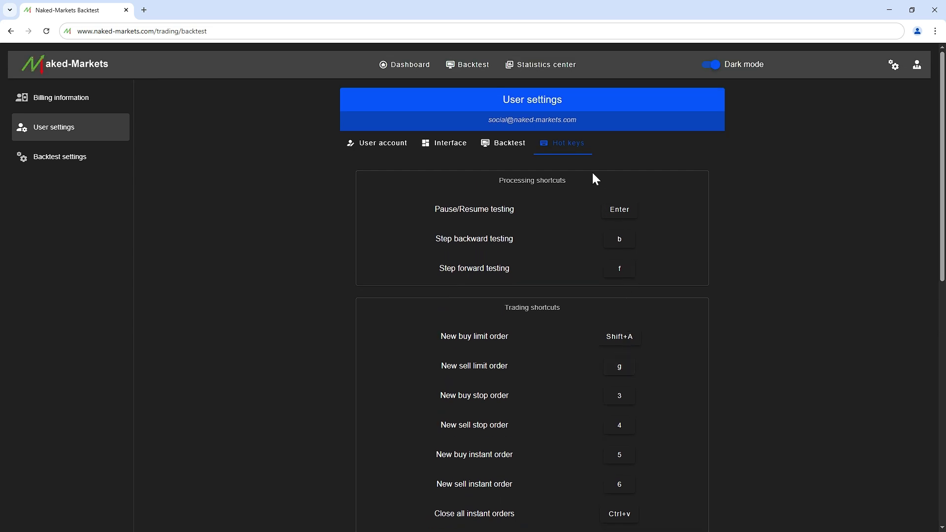
left_click(475, 69)
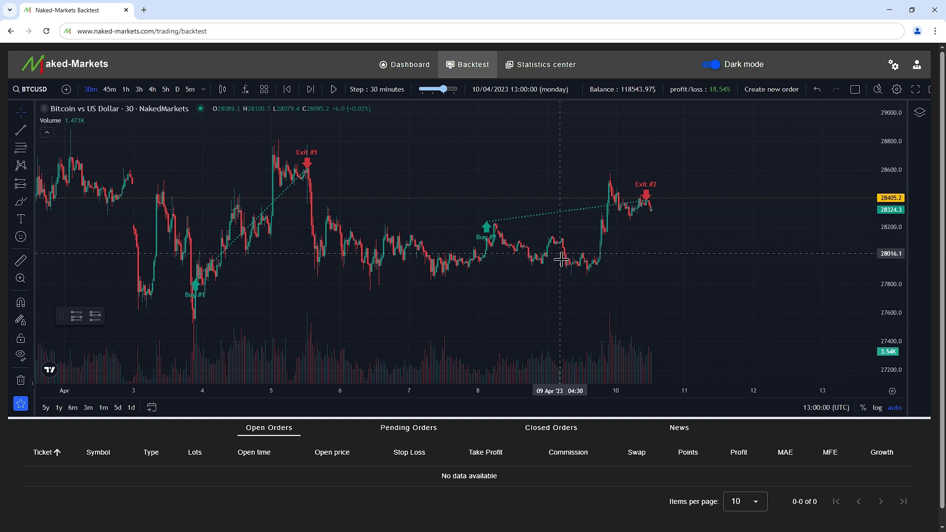